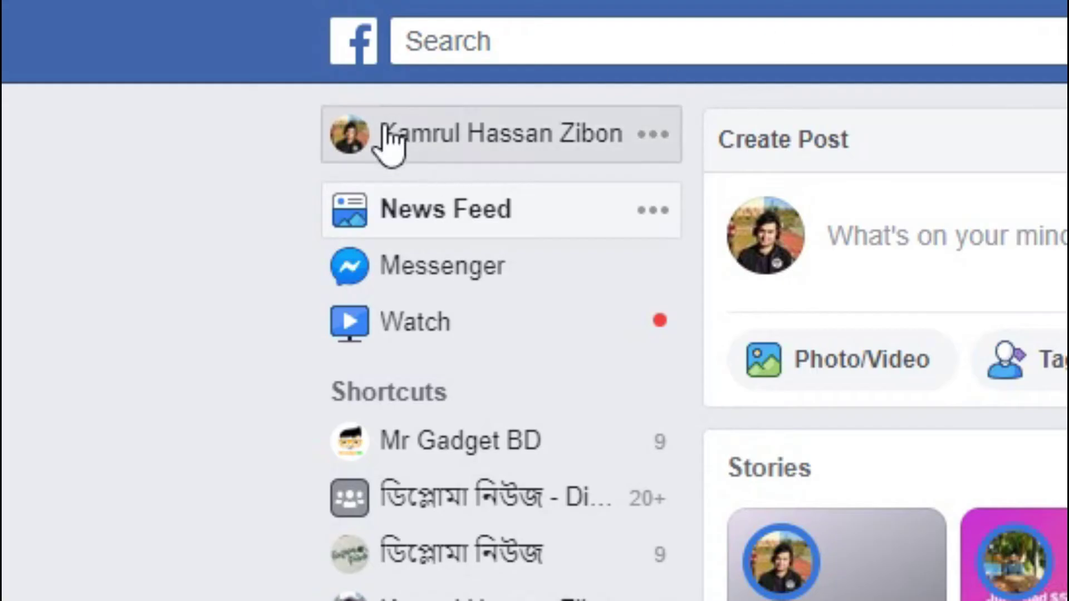
# Go to your own profile timeline, starting a new post and then discarding it
pyautogui.click(157, 55)
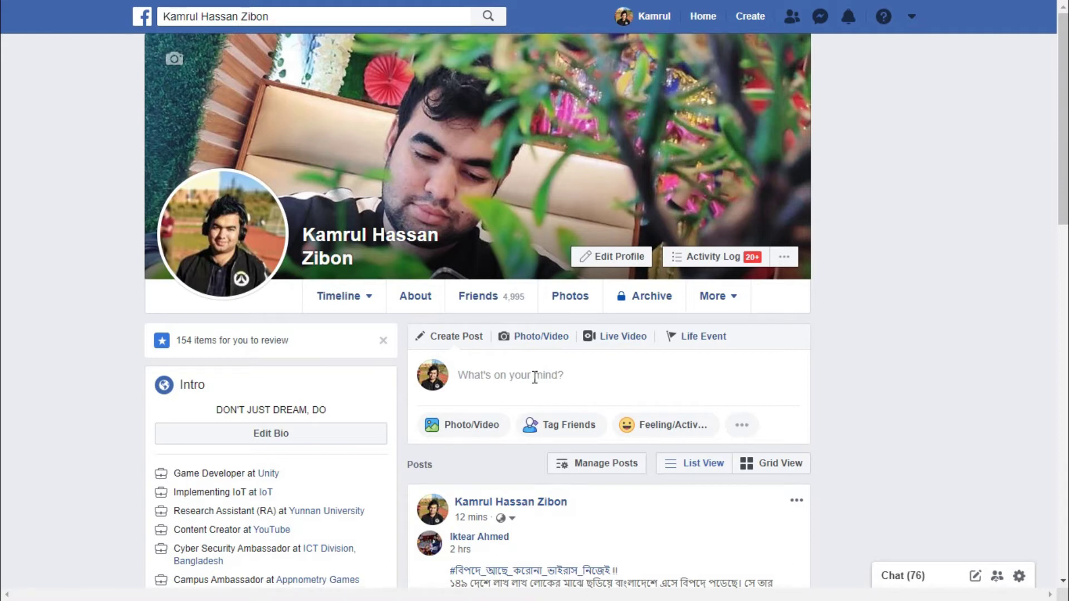
pyautogui.click(534, 378)
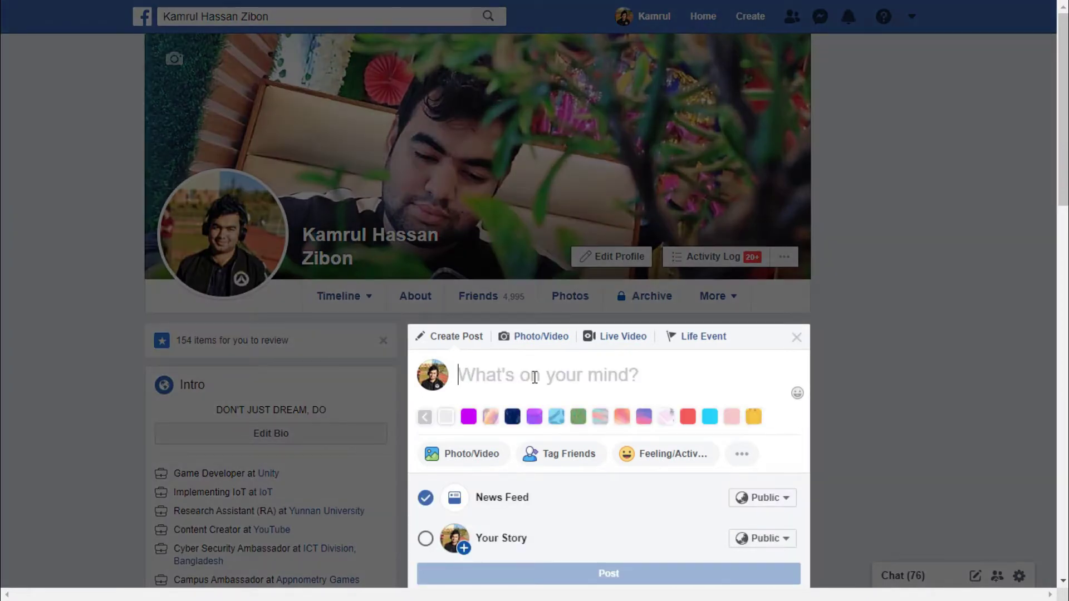
pyautogui.click(796, 338)
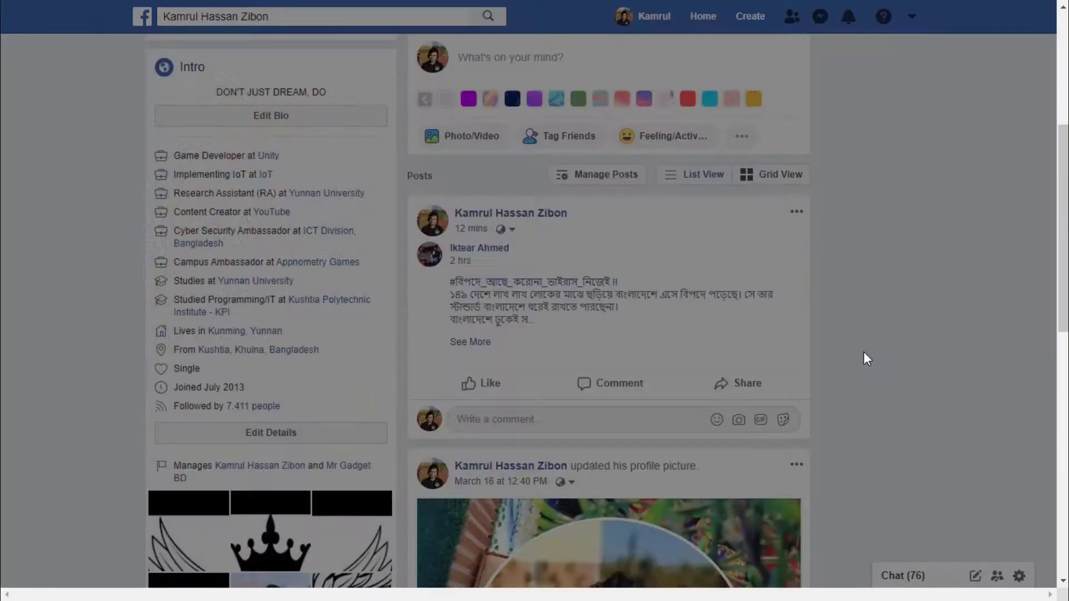
pyautogui.scroll(5, 853, 364)
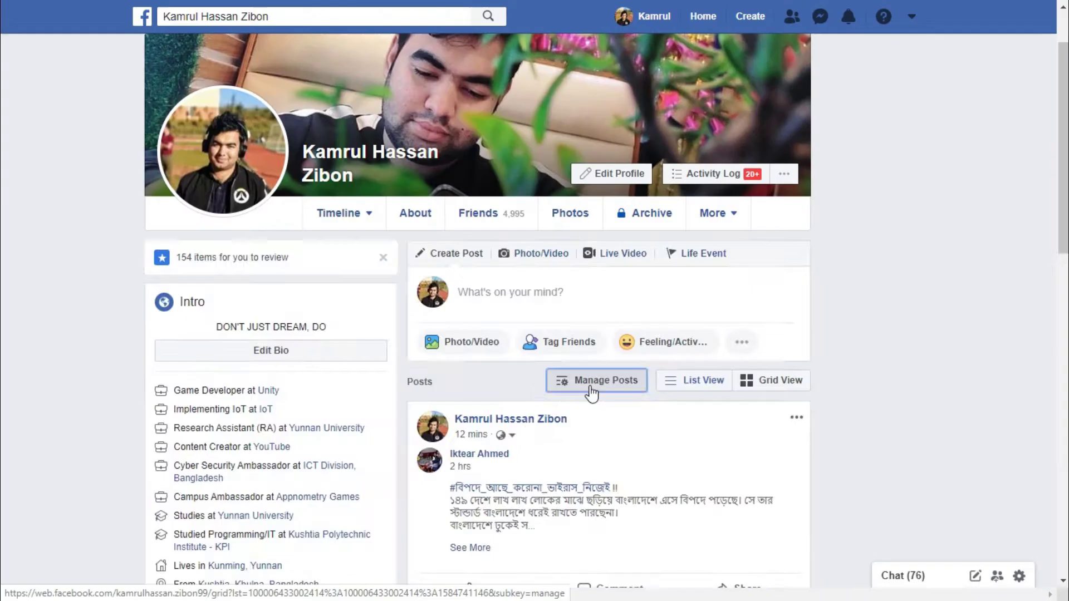
# Open Manage Posts and view the Date Posted years, leaving all dates selected
pyautogui.click(556, 417)
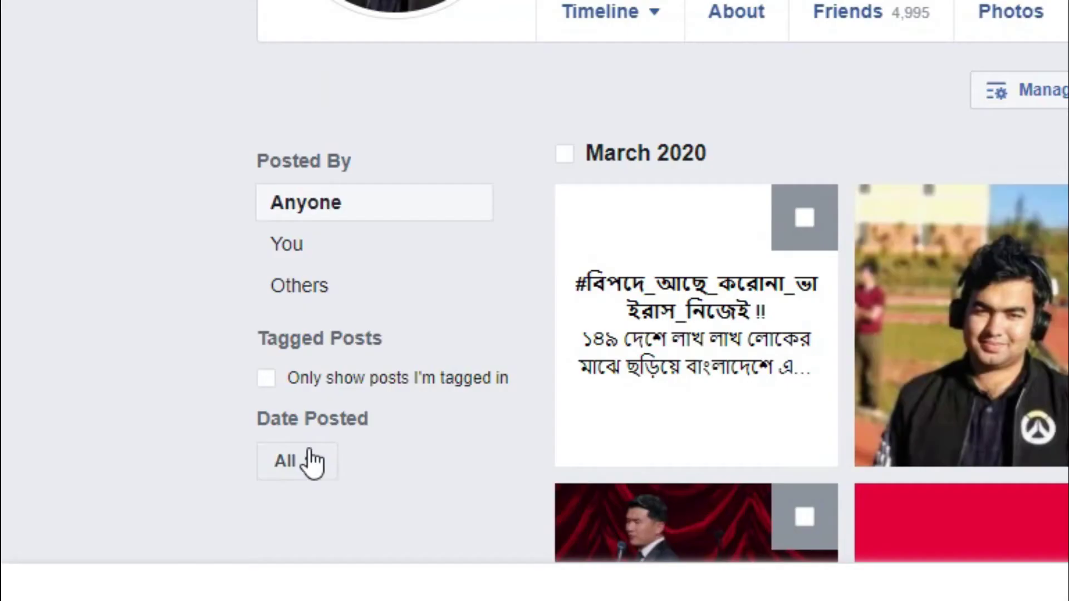
pyautogui.click(312, 461)
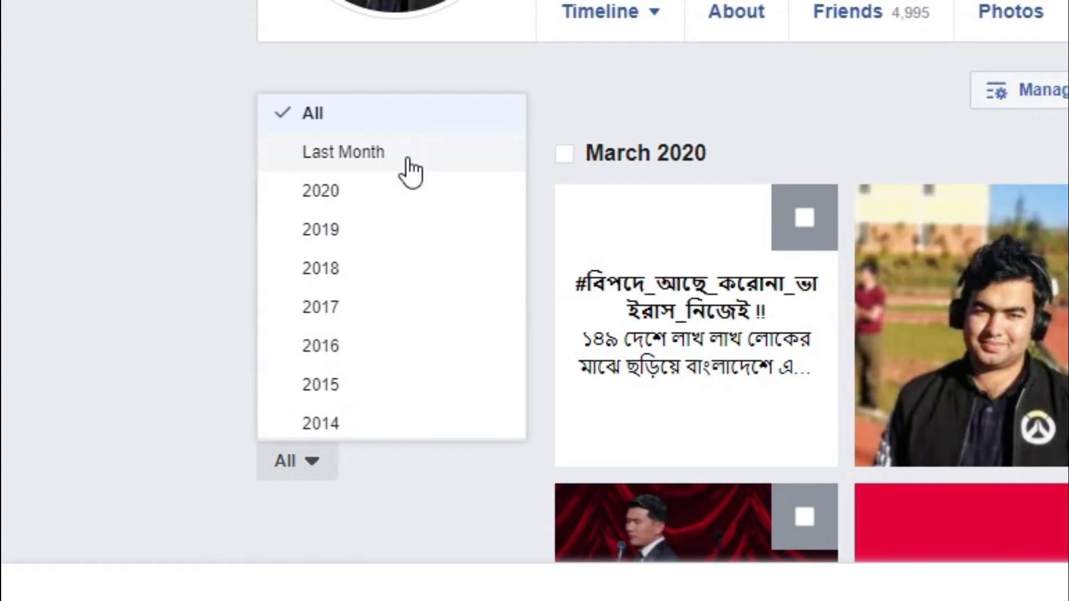
pyautogui.scroll(-1, 351, 337)
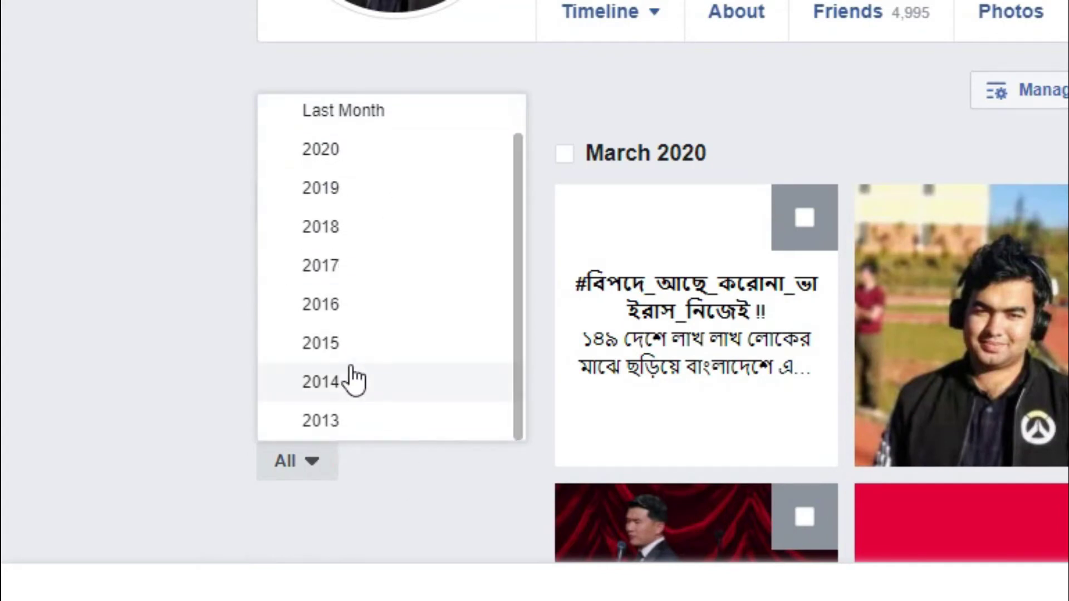
pyautogui.click(453, 487)
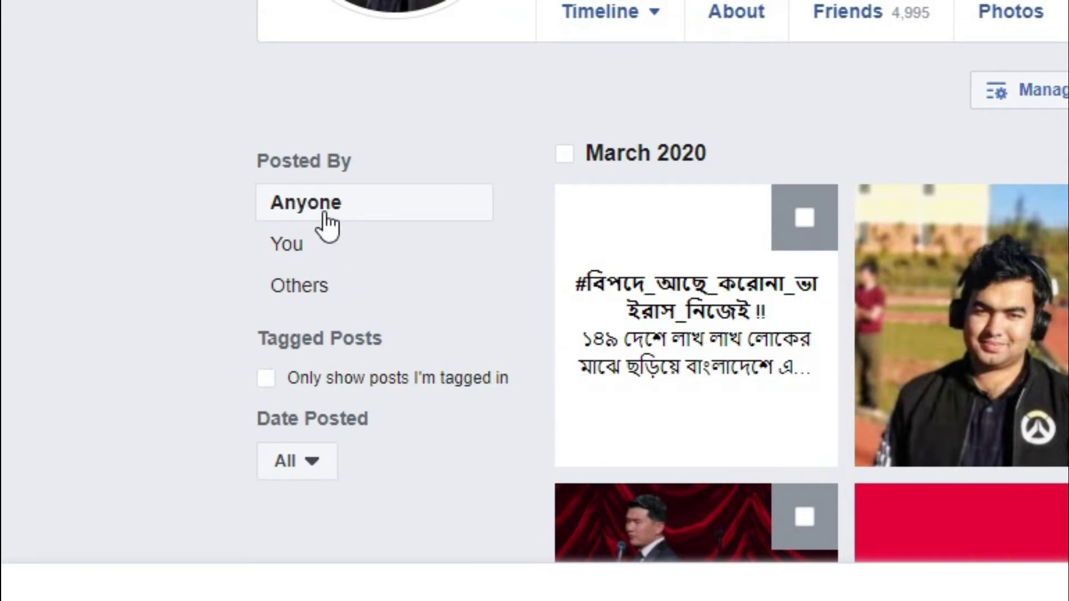
# Set the Posted By filter to You, after previewing Others
pyautogui.click(302, 289)
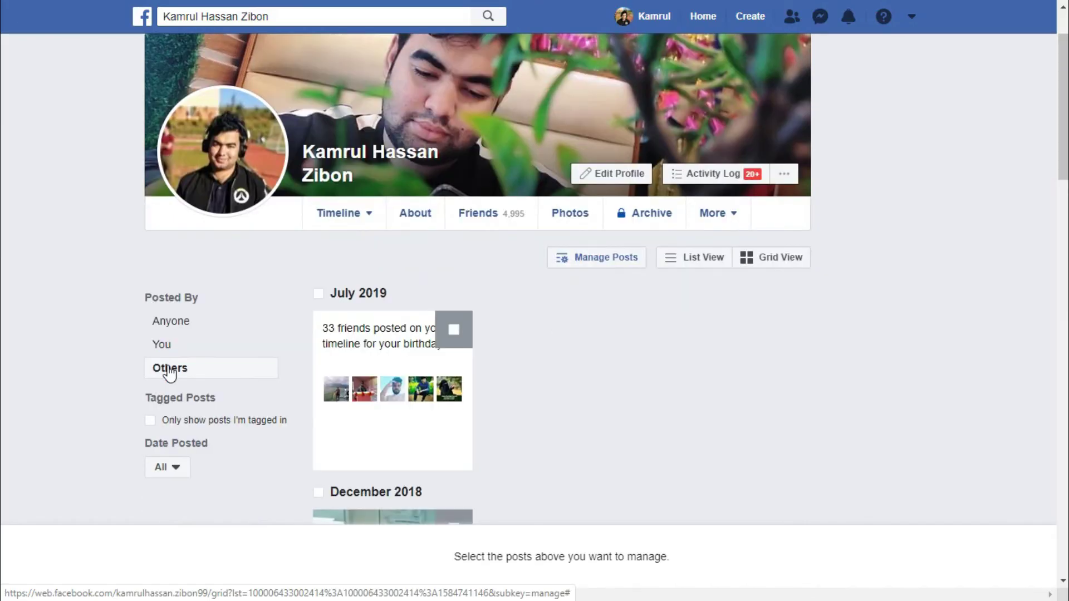
pyautogui.scroll(-3, 484, 445)
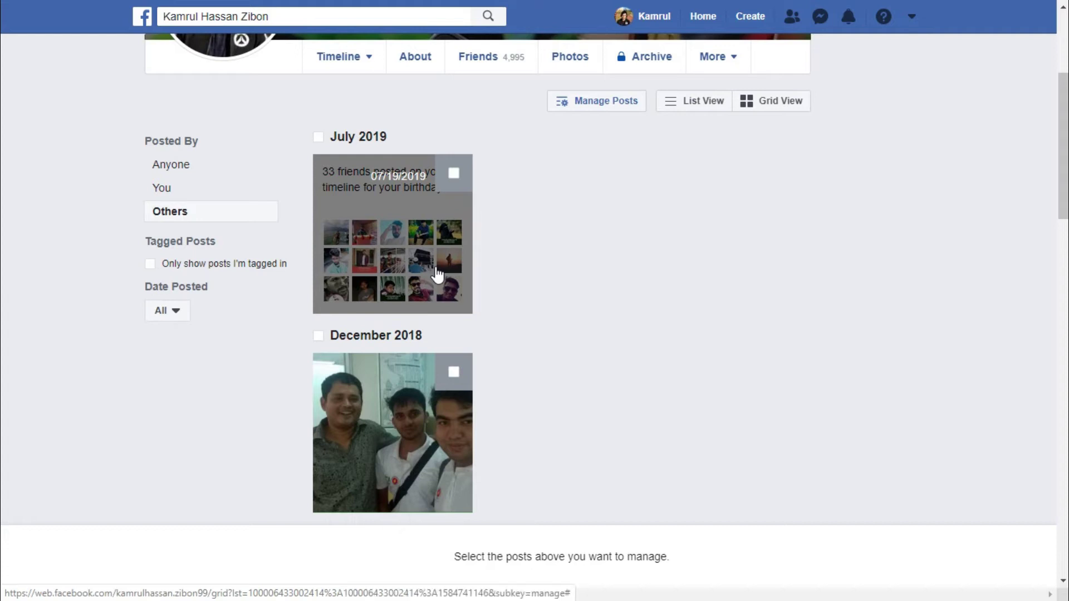
pyautogui.click(176, 191)
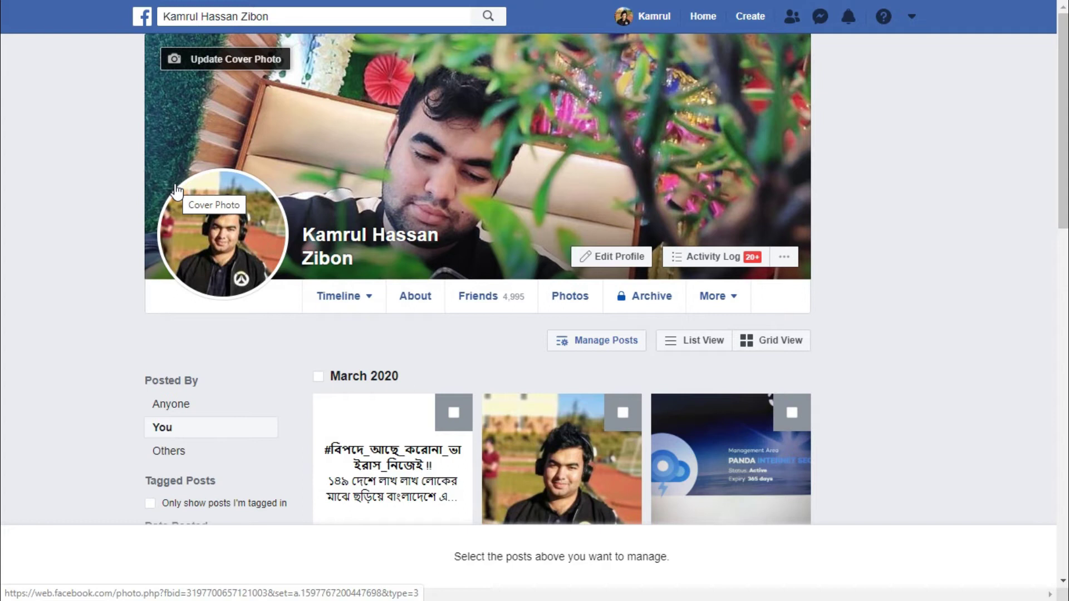
pyautogui.scroll(-10, 429, 282)
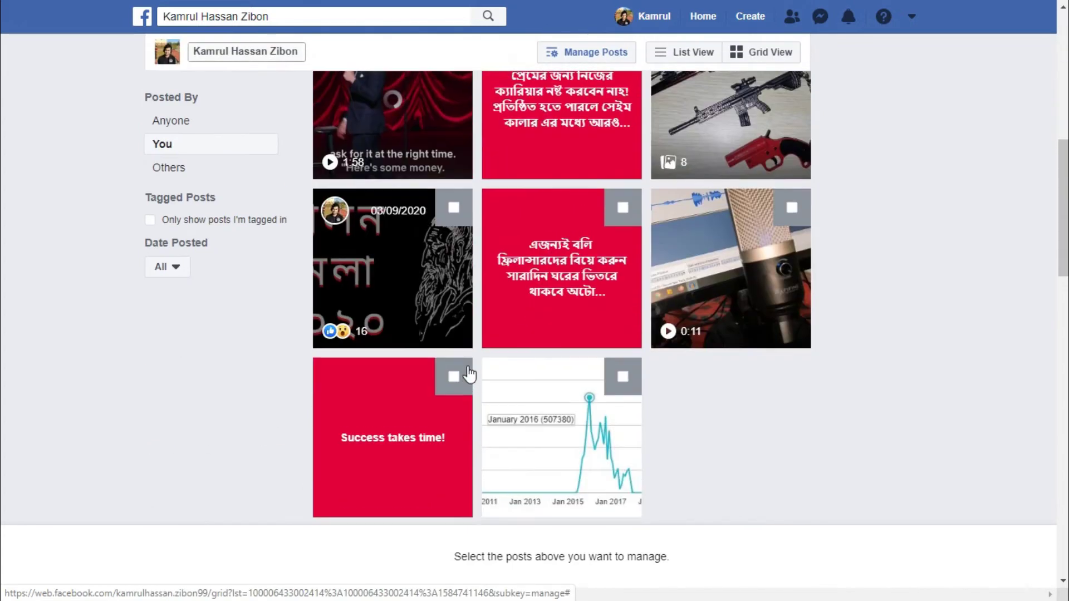
pyautogui.scroll(10, 470, 378)
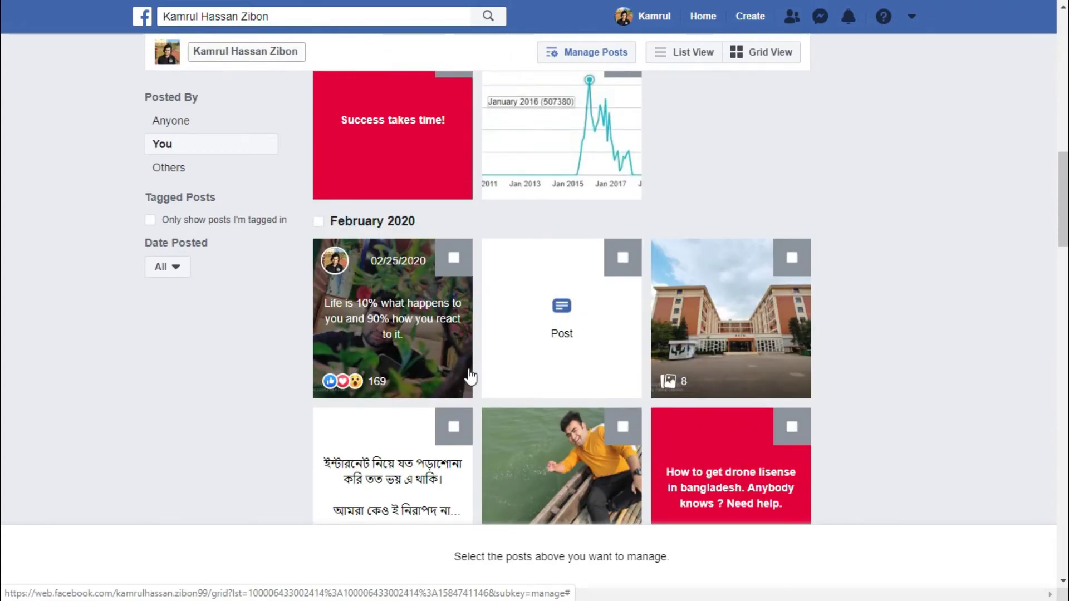
pyautogui.scroll(2, 470, 378)
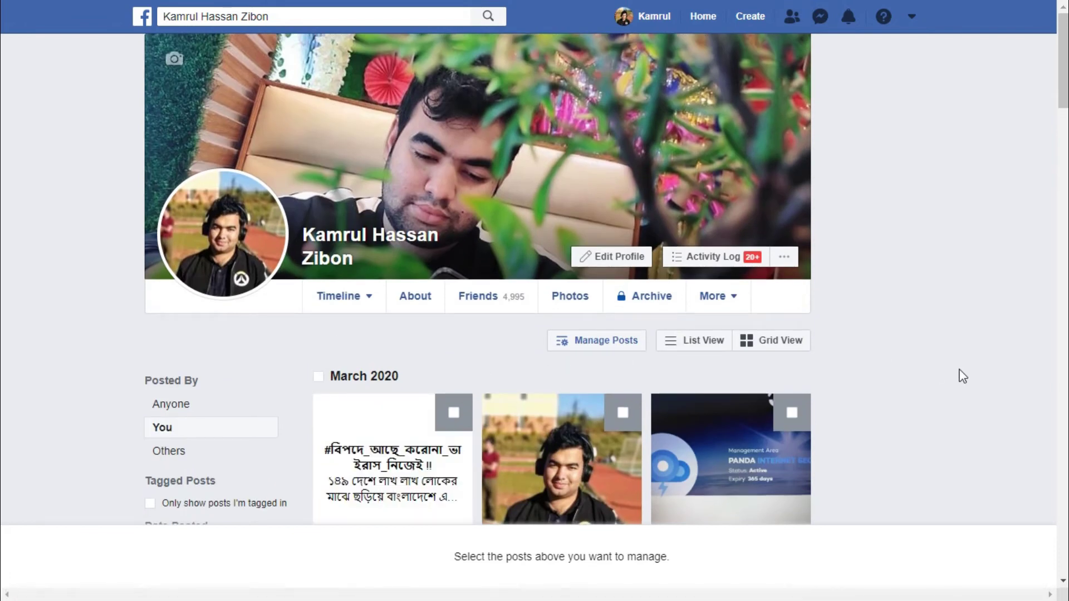
pyautogui.scroll(-4, 963, 377)
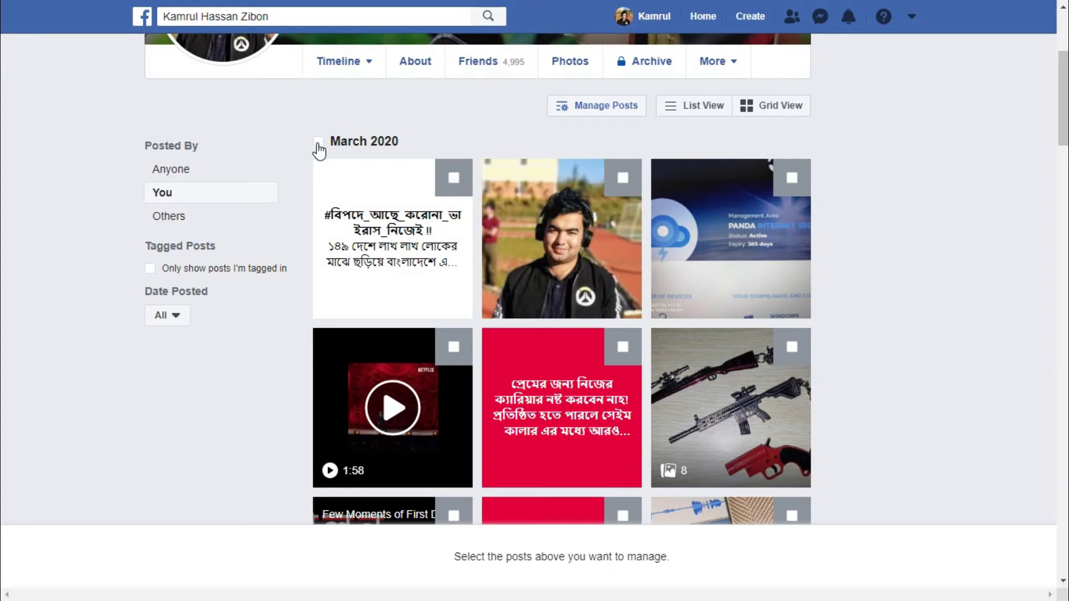
# Select all March 2020 and February 2020 posts in the grid
pyautogui.click(318, 146)
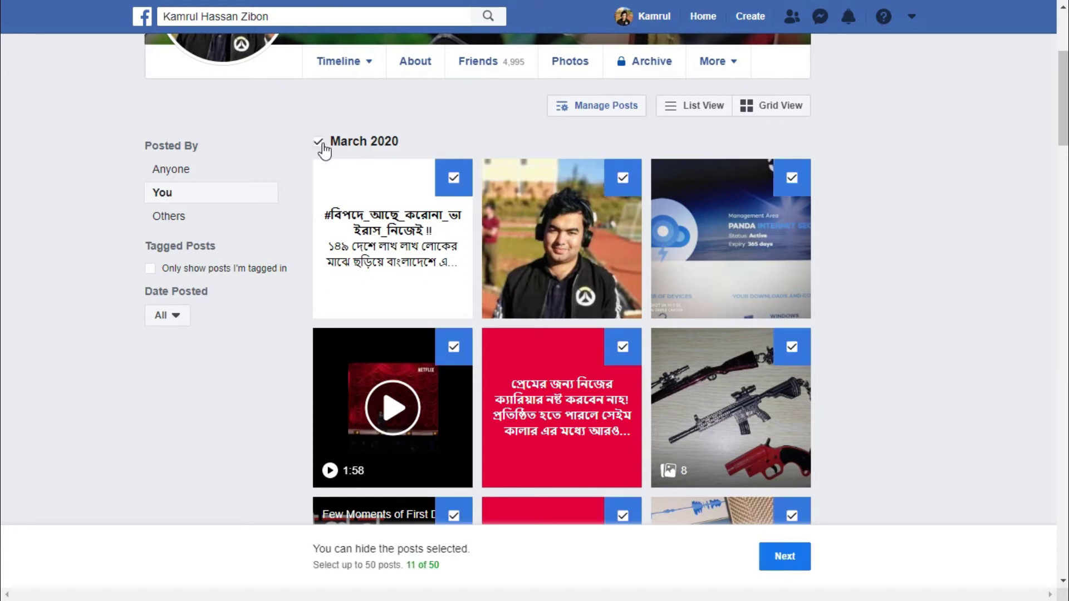
pyautogui.scroll(-10, 693, 390)
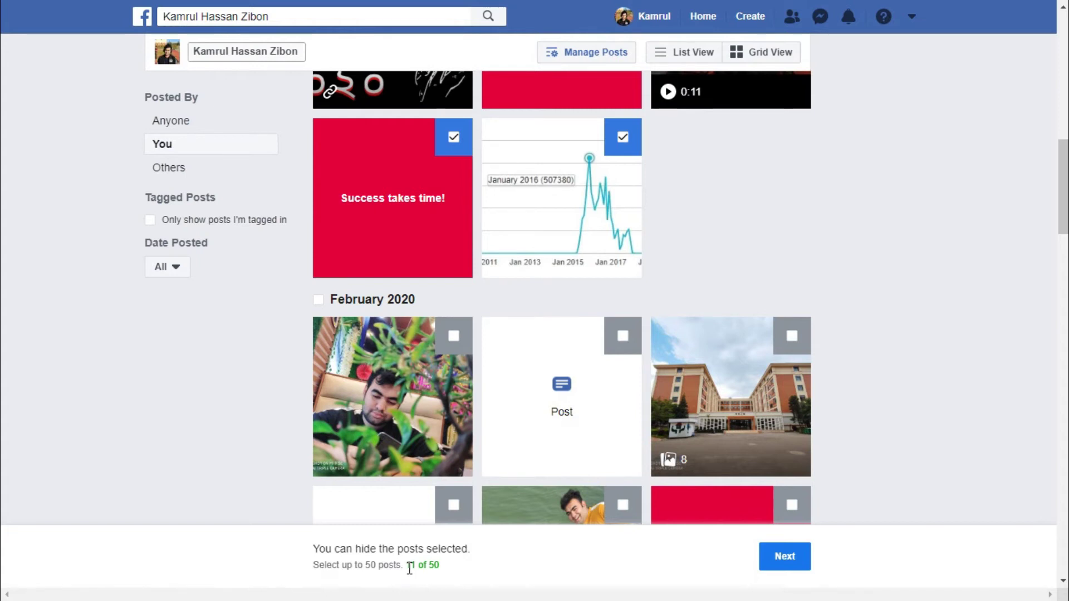
pyautogui.scroll(-3, 410, 568)
pyautogui.click(318, 144)
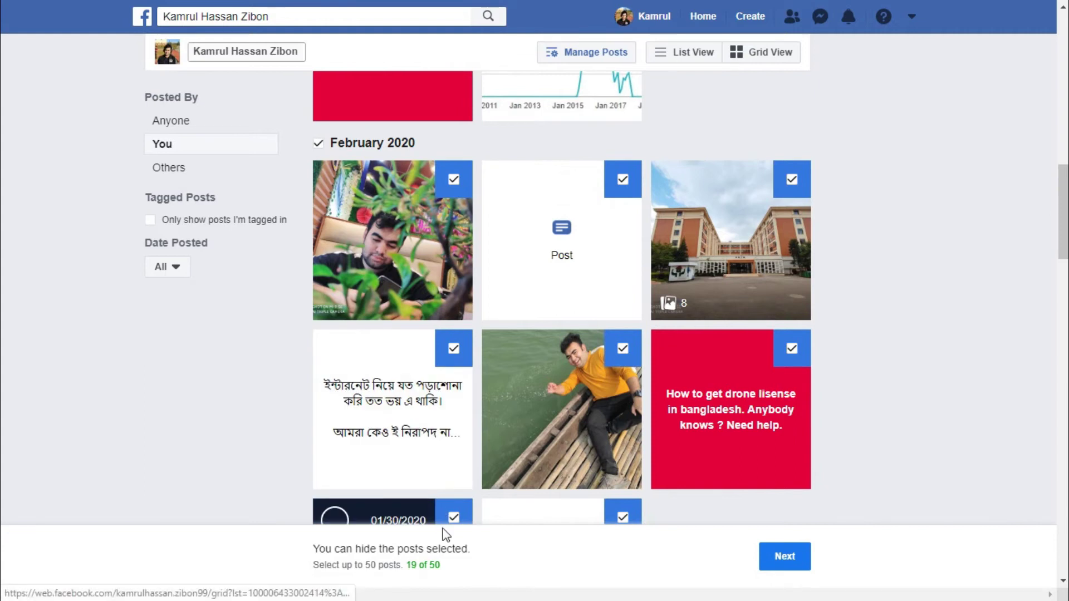
# Add all January 2020 and December 2019 posts, reaching 41 of 50 selected
pyautogui.scroll(-9, 425, 565)
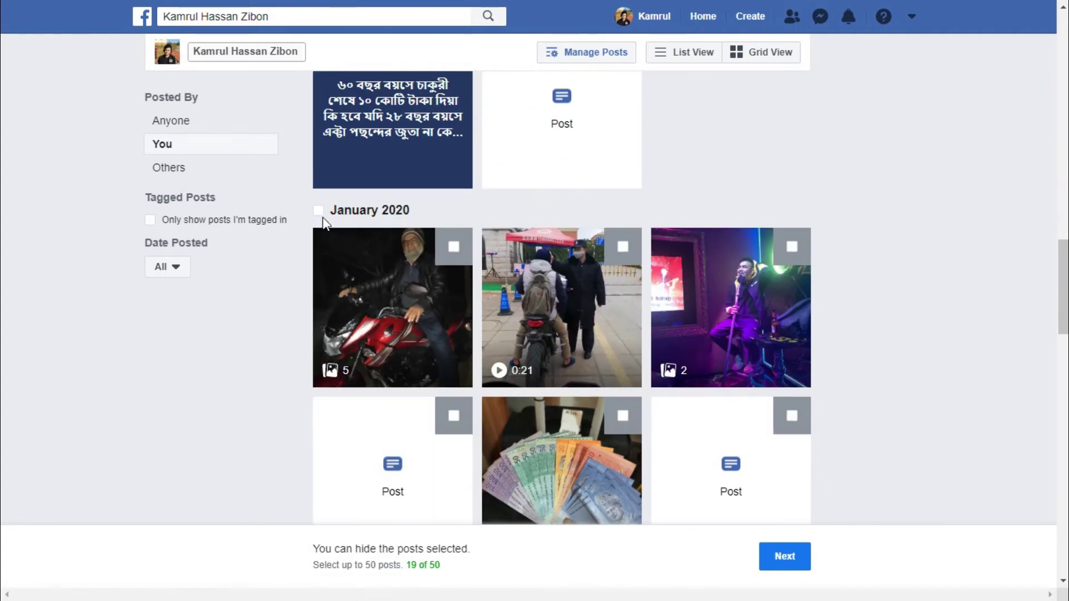
pyautogui.click(318, 211)
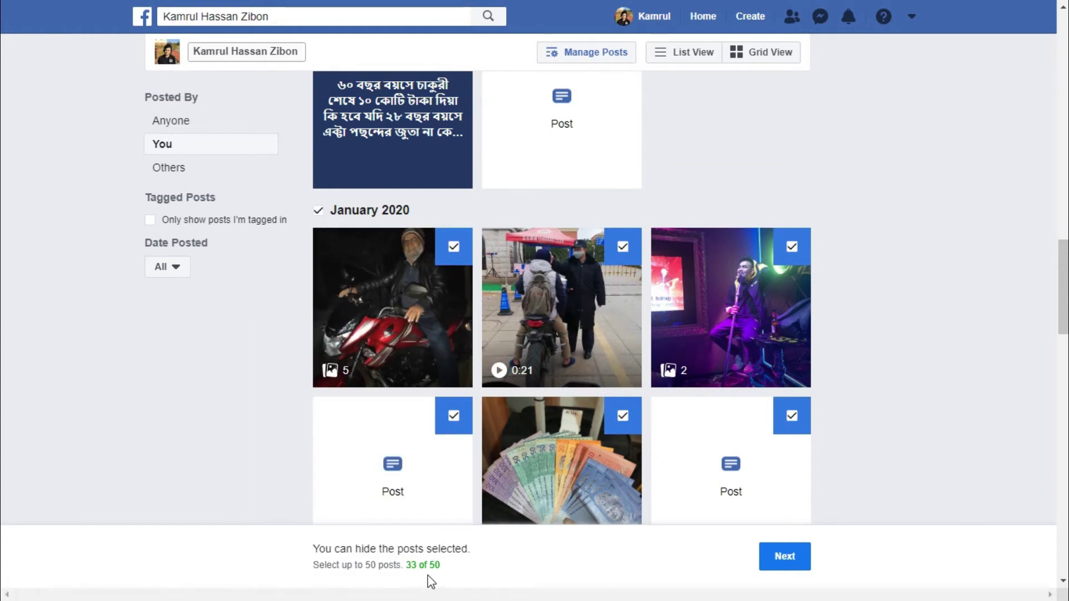
pyautogui.scroll(-5, 428, 575)
pyautogui.scroll(-5, 394, 457)
pyautogui.scroll(-8, 395, 457)
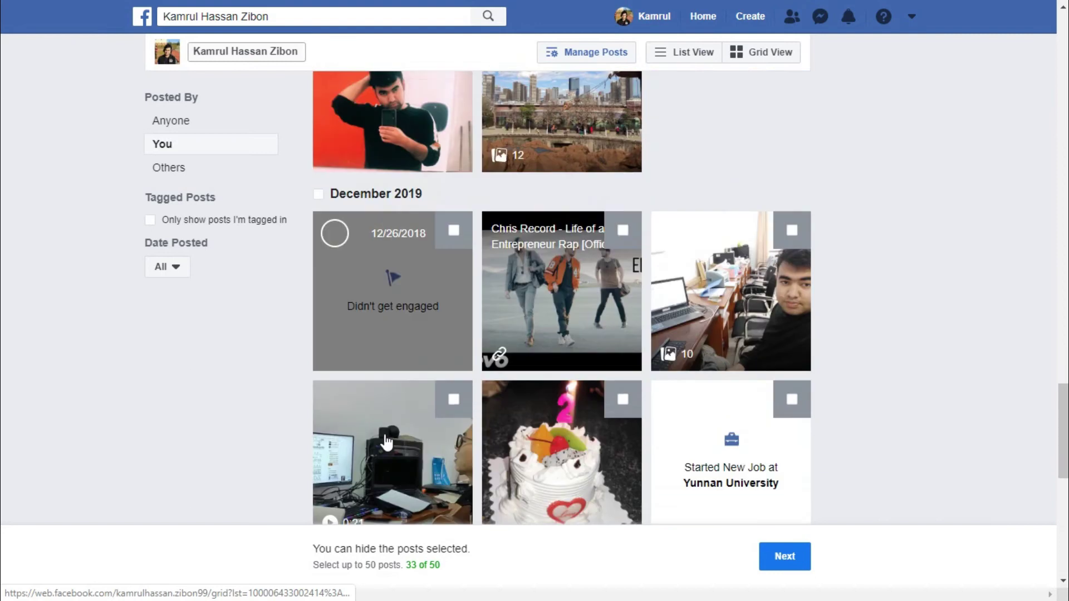
pyautogui.click(319, 148)
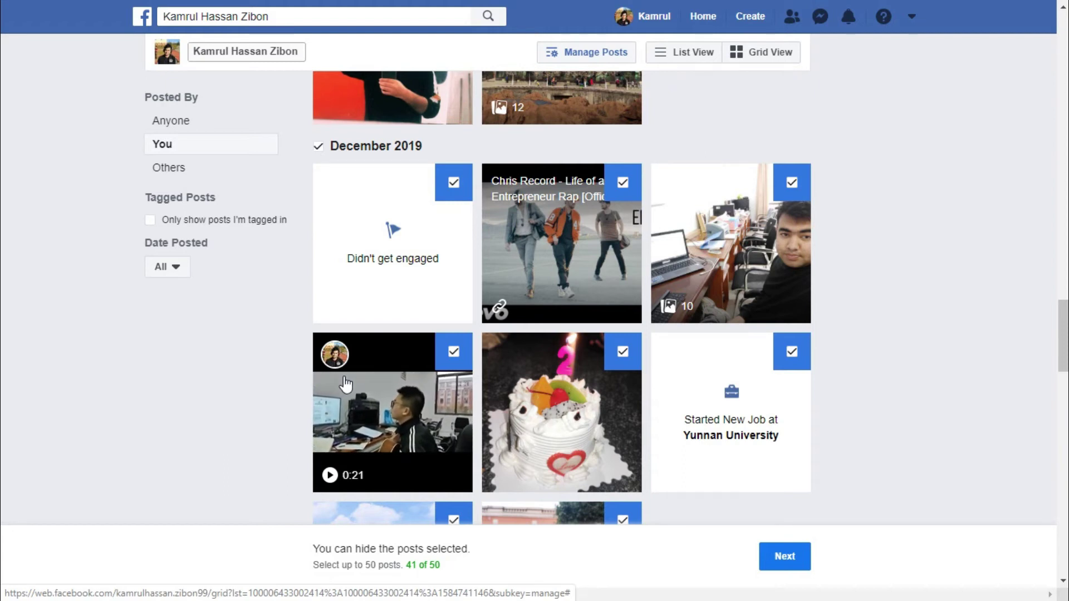
pyautogui.scroll(4, 346, 385)
pyautogui.scroll(2, 809, 555)
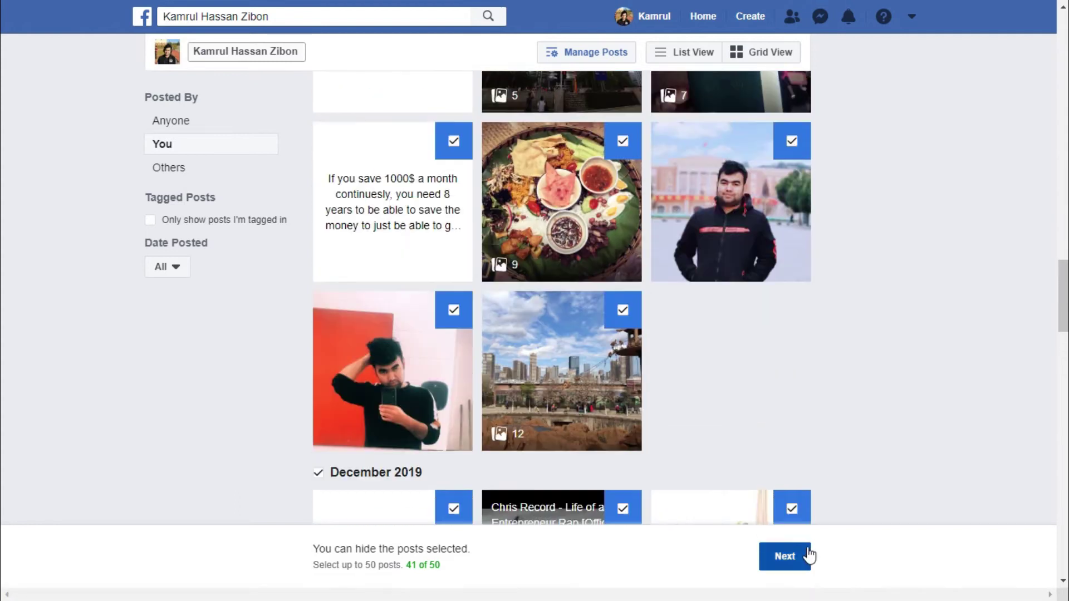
pyautogui.scroll(10, 809, 555)
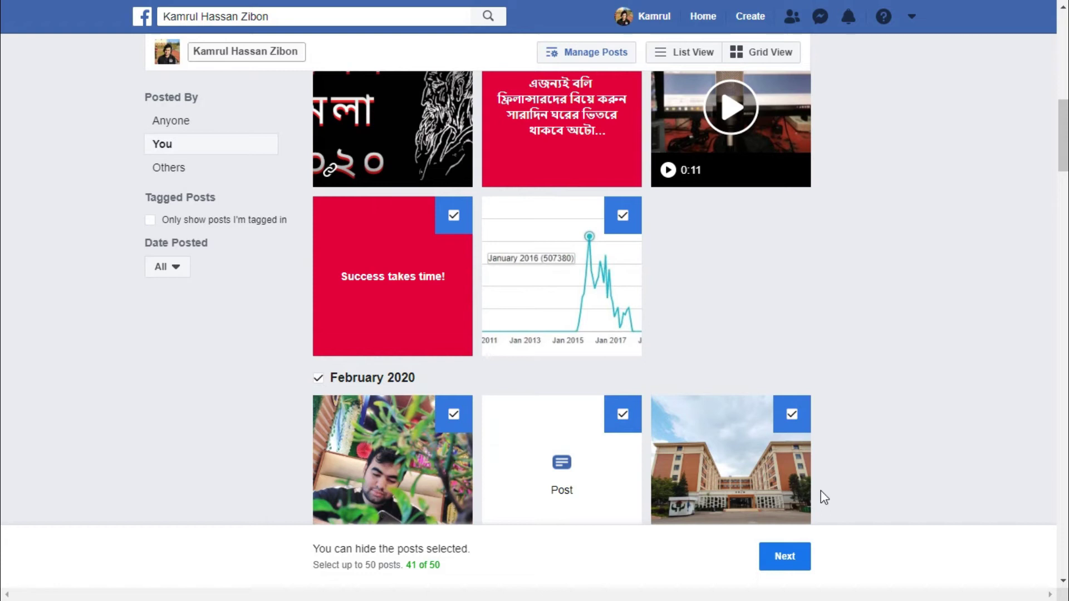
pyautogui.scroll(15, 819, 364)
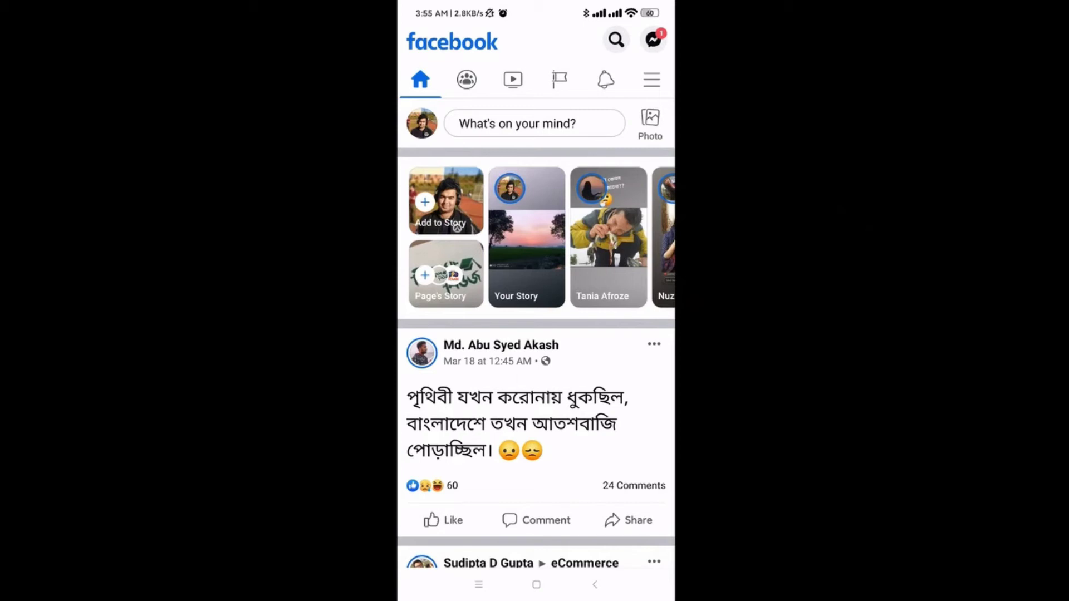
# In the Android app, open your profile and scroll down to its Posts section
pyautogui.click(422, 123)
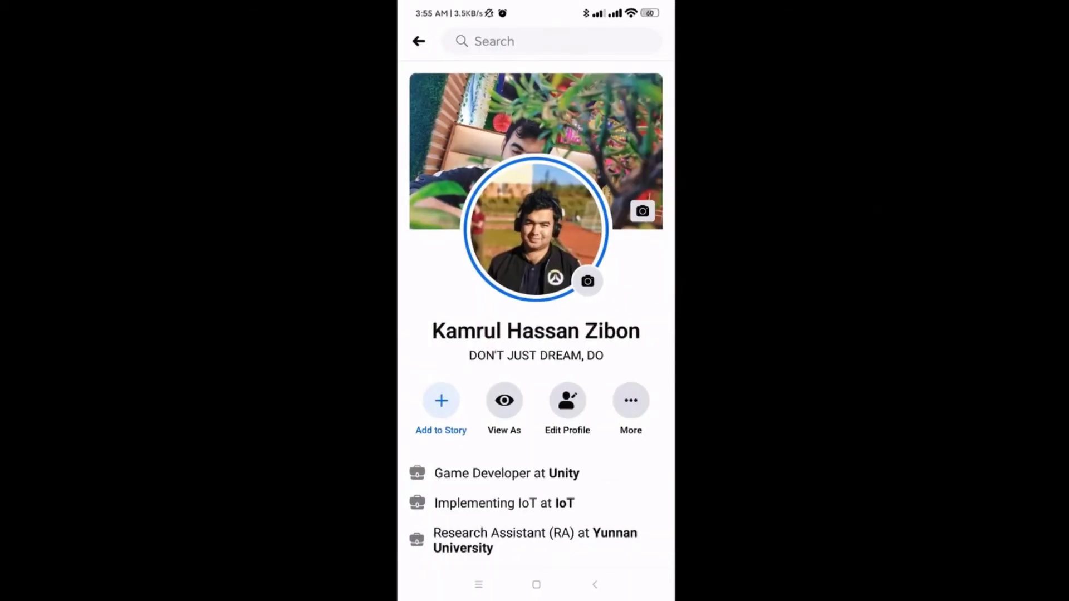
pyautogui.scroll(-10, 536, 314)
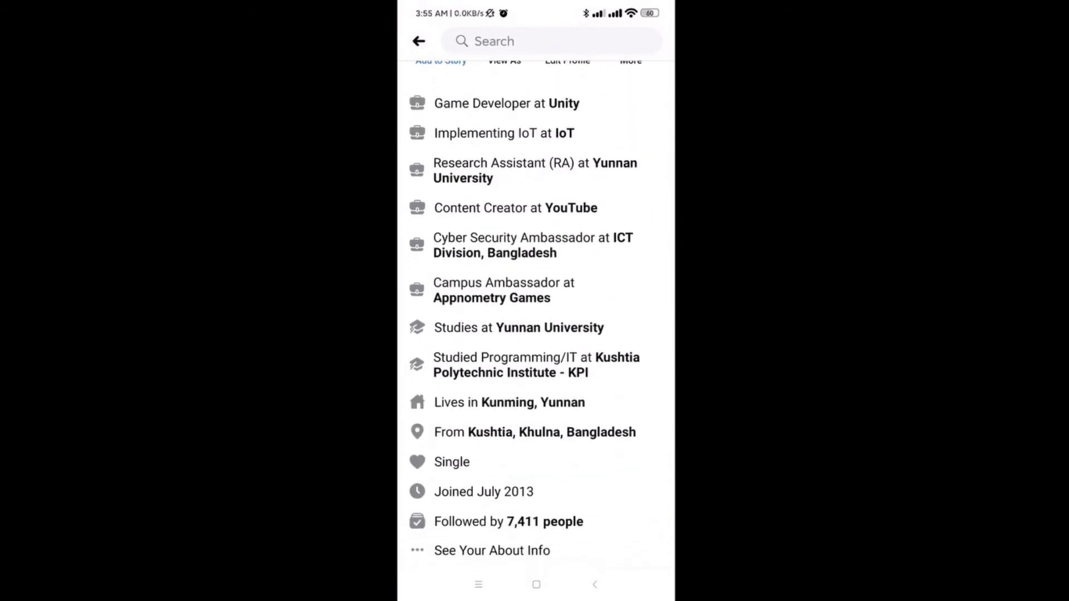
pyautogui.scroll(-7, 536, 314)
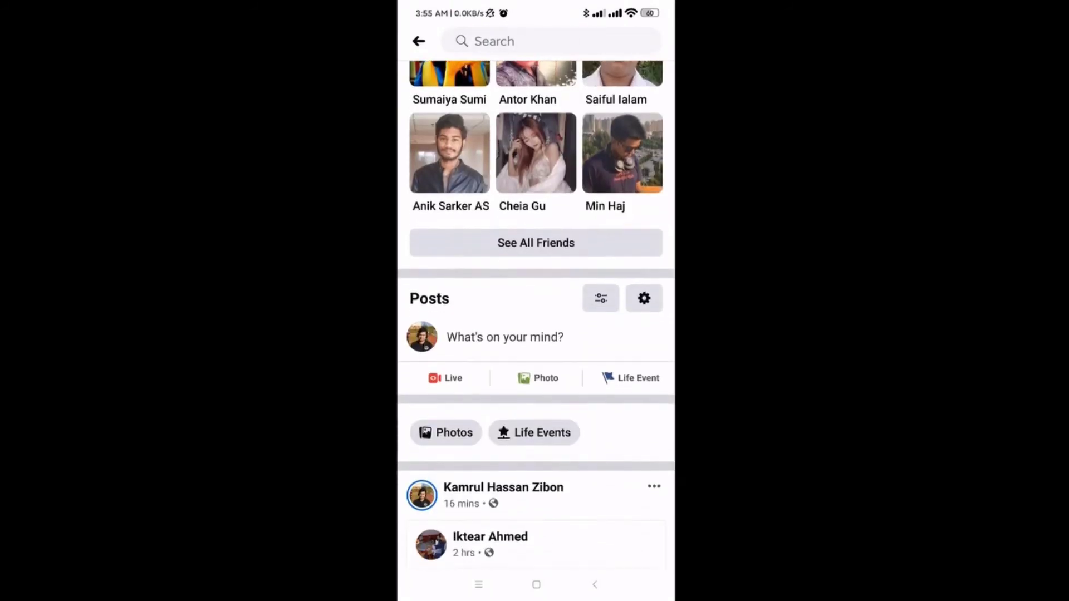
pyautogui.scroll(-2, 536, 315)
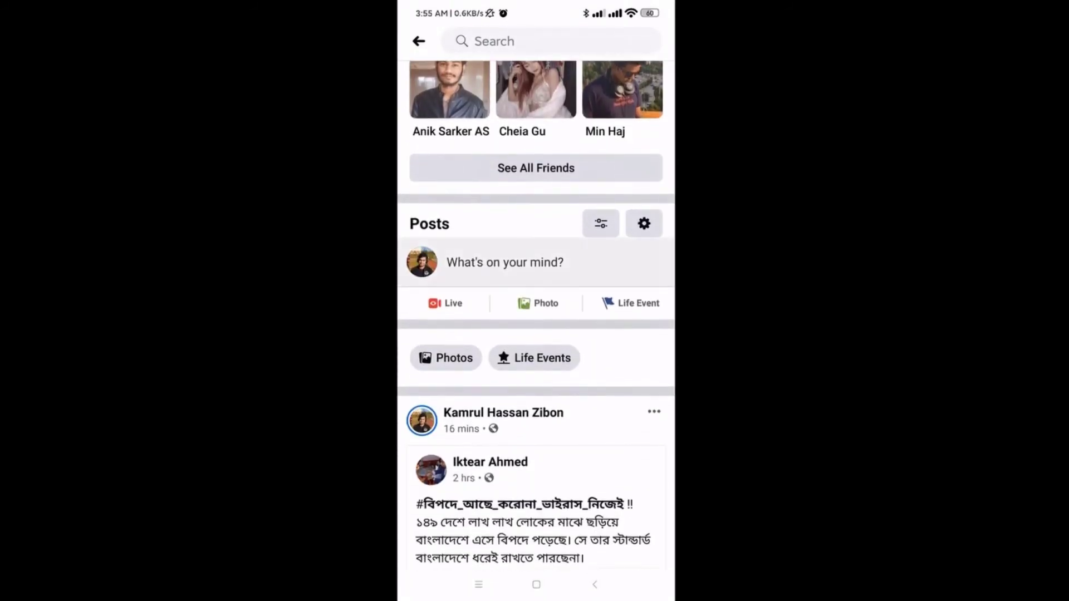
# Open Create Post and discard it, then try the Posts section's gear icon
pyautogui.click(490, 260)
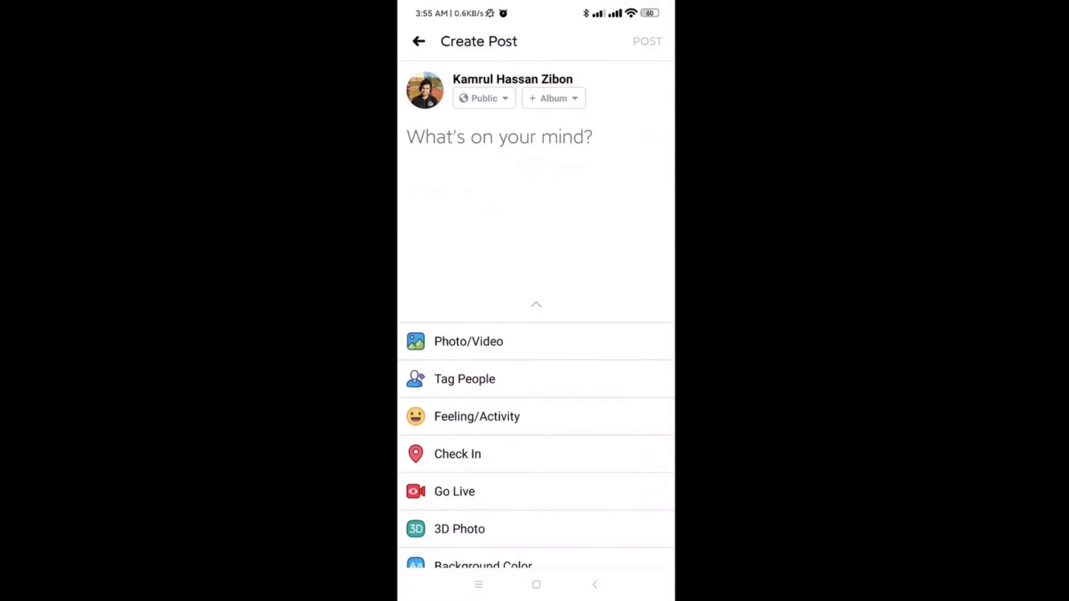
pyautogui.click(418, 41)
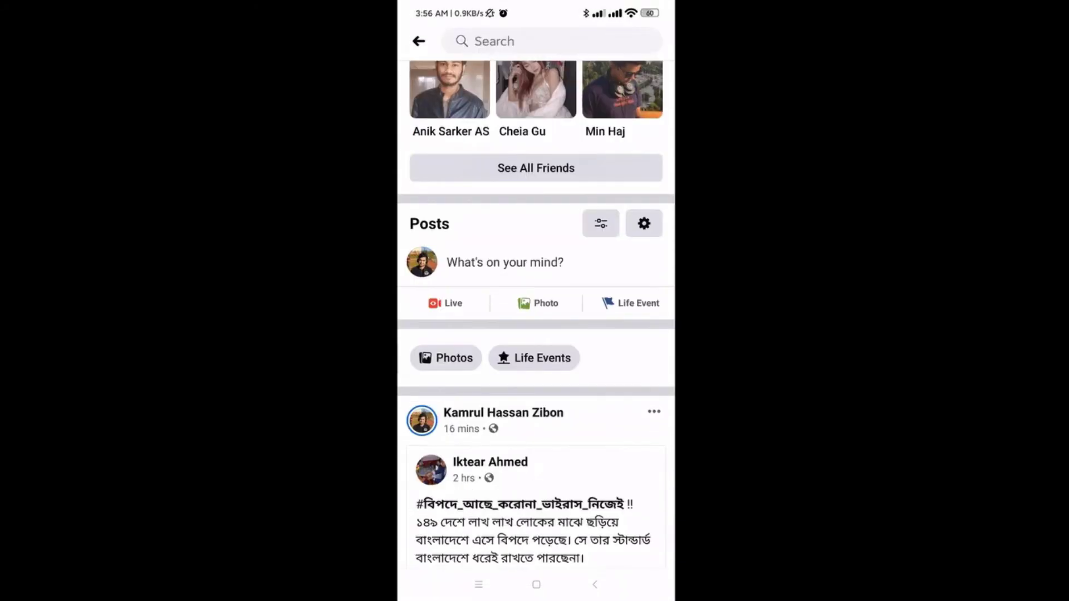
pyautogui.click(644, 223)
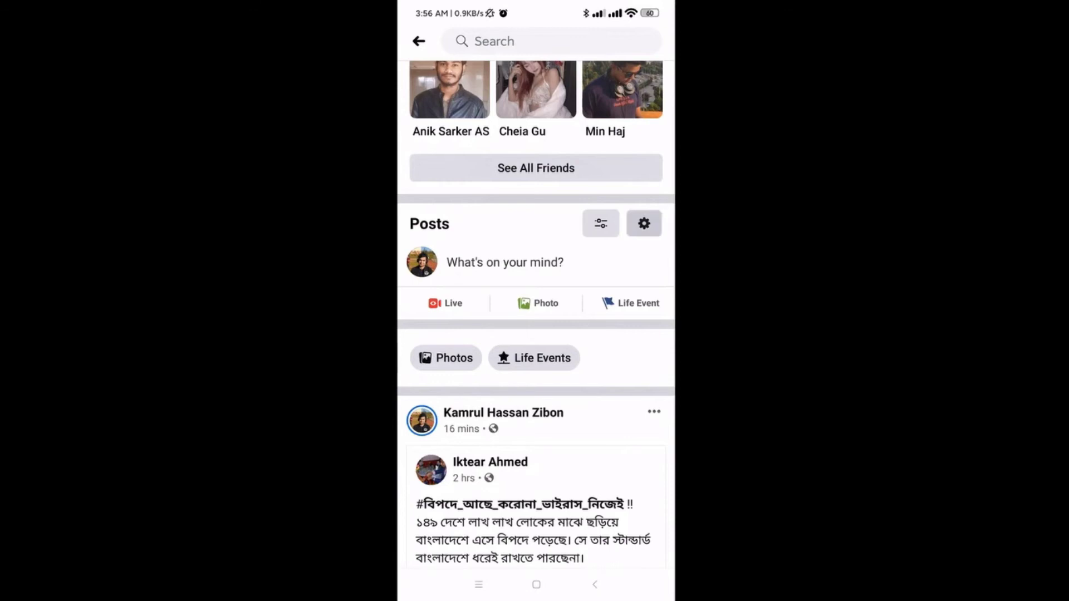
pyautogui.scroll(1, 536, 312)
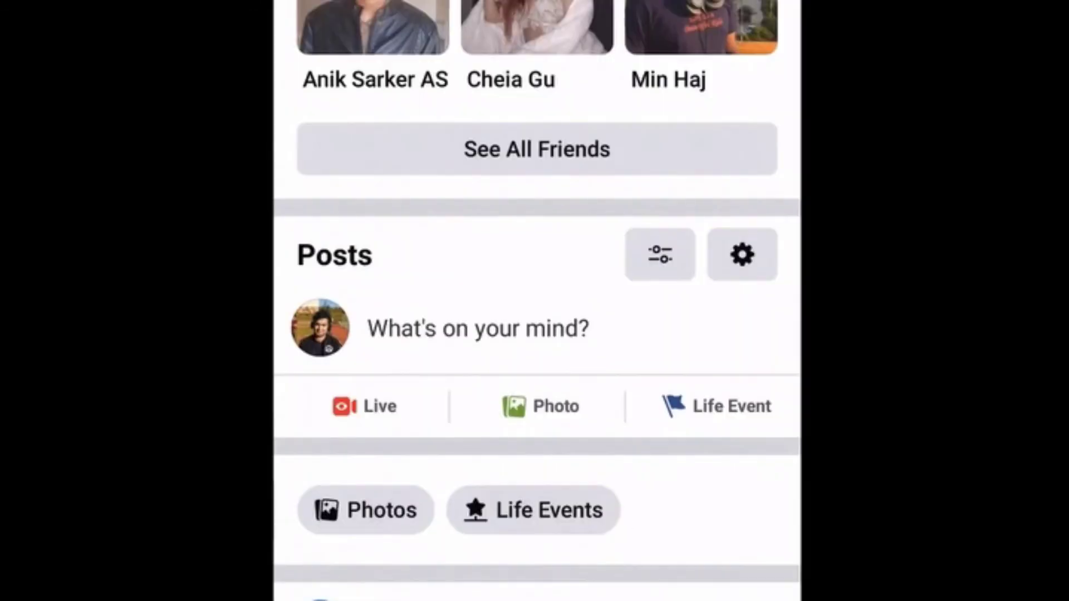
# Open Manage Posts from the Posts gear icon and browse the post list
pyautogui.click(742, 255)
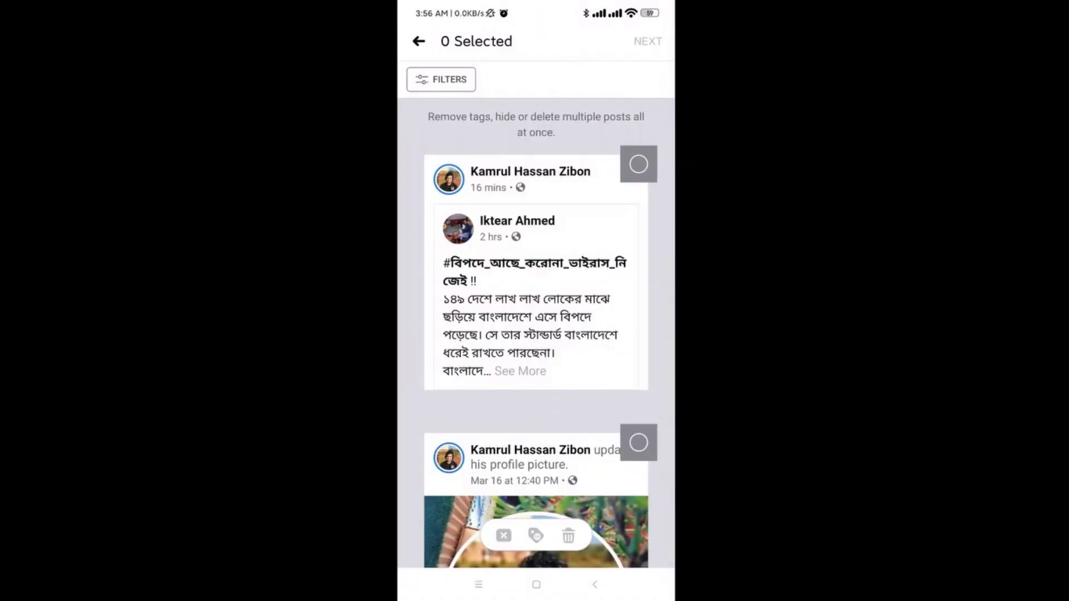
pyautogui.scroll(-20, 536, 334)
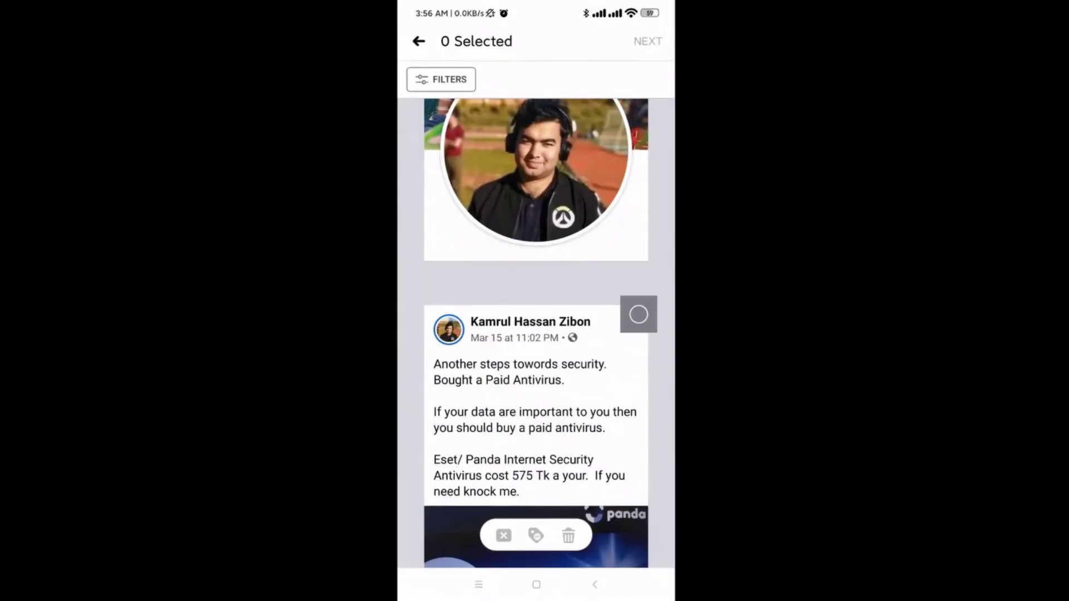
pyautogui.scroll(-5, 535, 355)
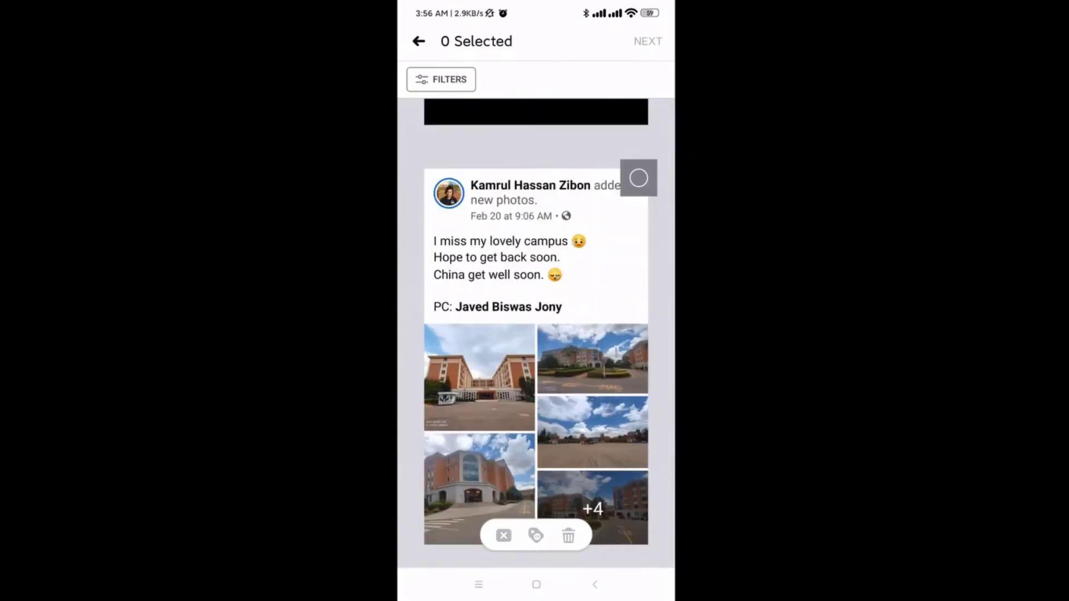
pyautogui.scroll(10, 536, 334)
pyautogui.scroll(5, 536, 334)
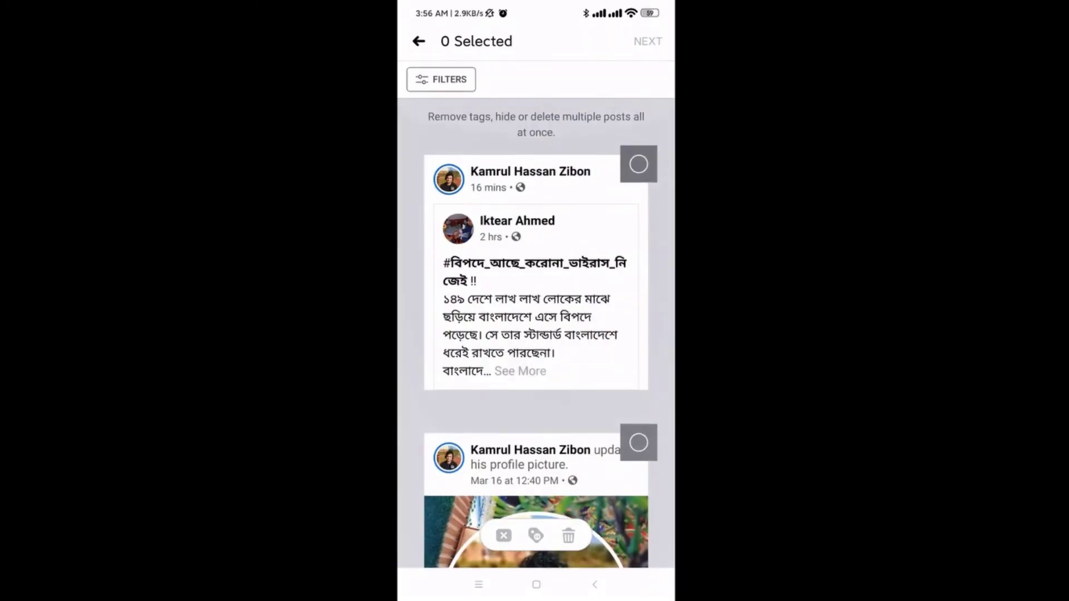
# Check the Go To, Posted By and Tagged Posts filters, leaving them at Today and Anyone
pyautogui.click(441, 79)
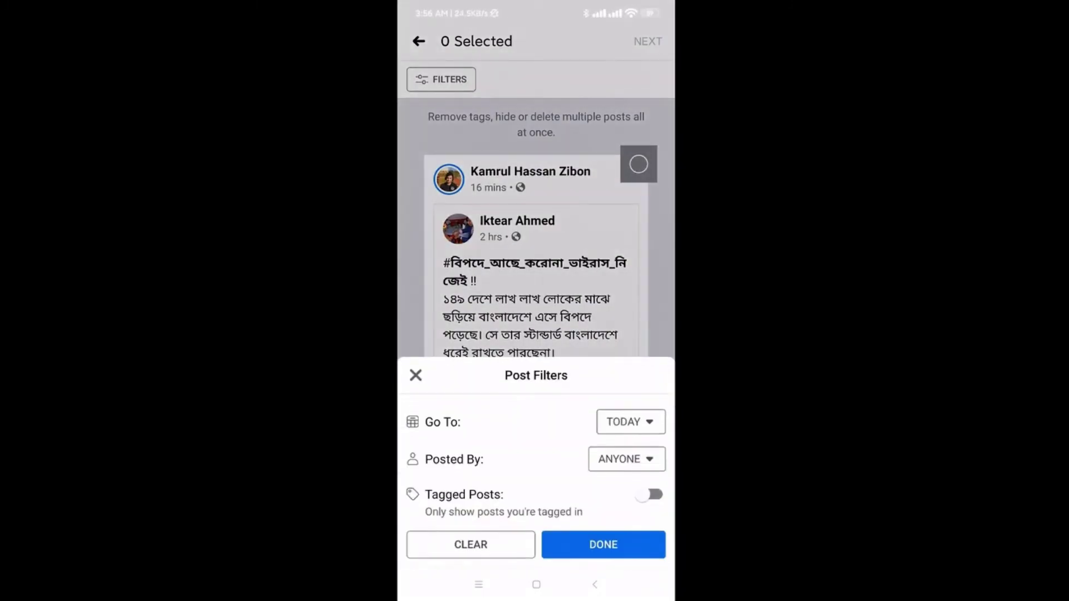
pyautogui.click(631, 421)
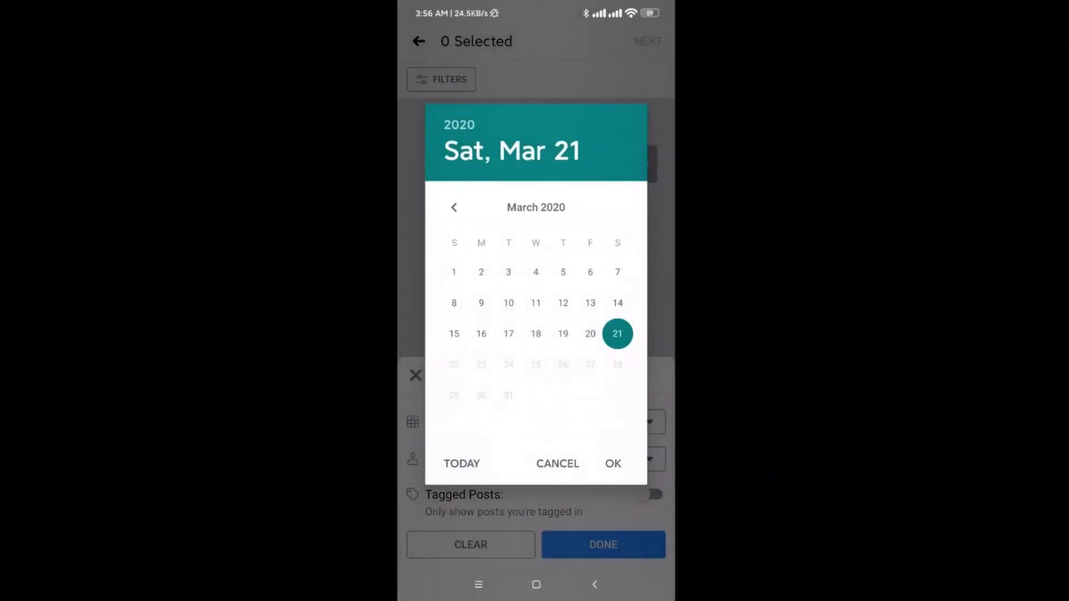
pyautogui.press('Escape')
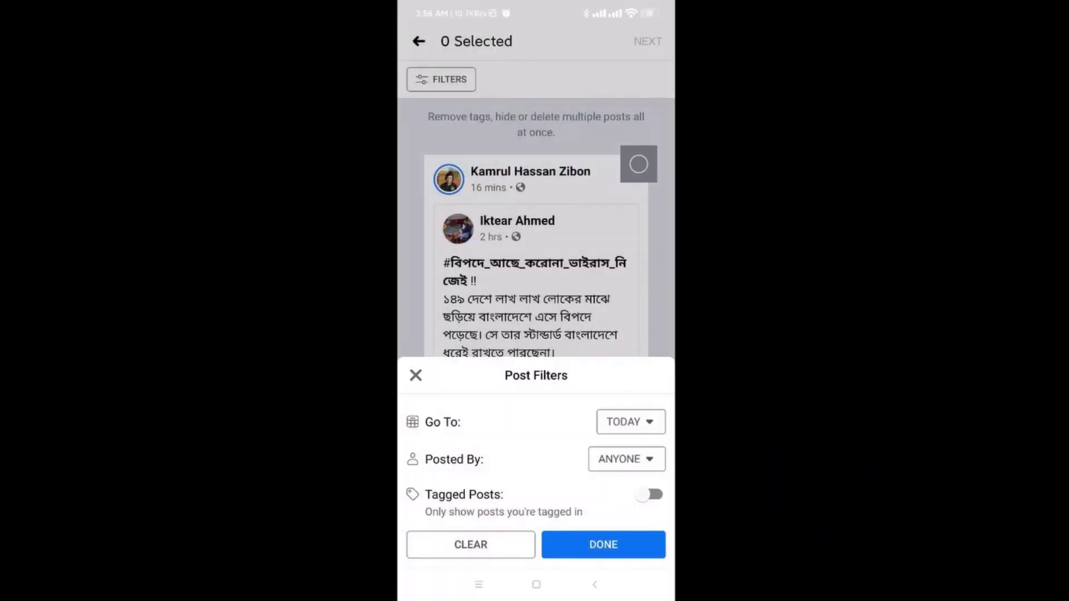
pyautogui.click(627, 459)
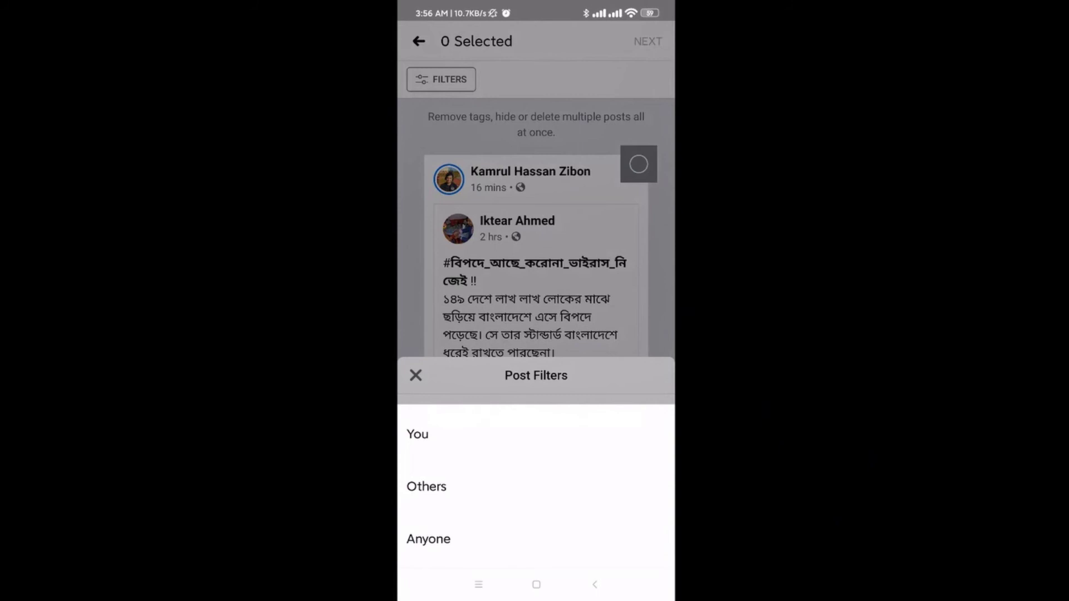
pyautogui.press('Escape')
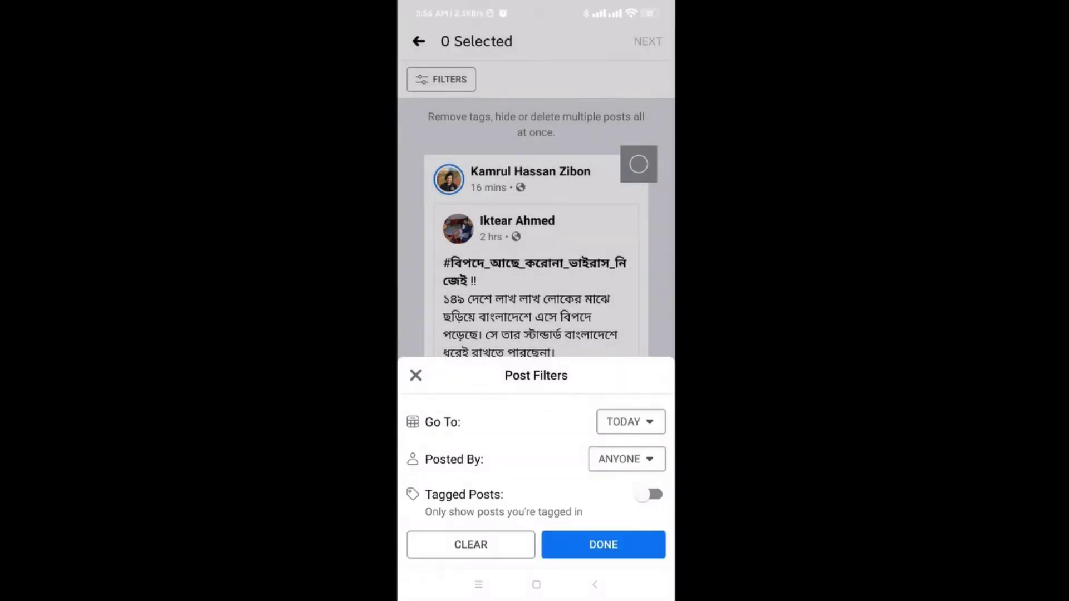
pyautogui.click(650, 494)
pyautogui.click(651, 494)
pyautogui.press('Escape')
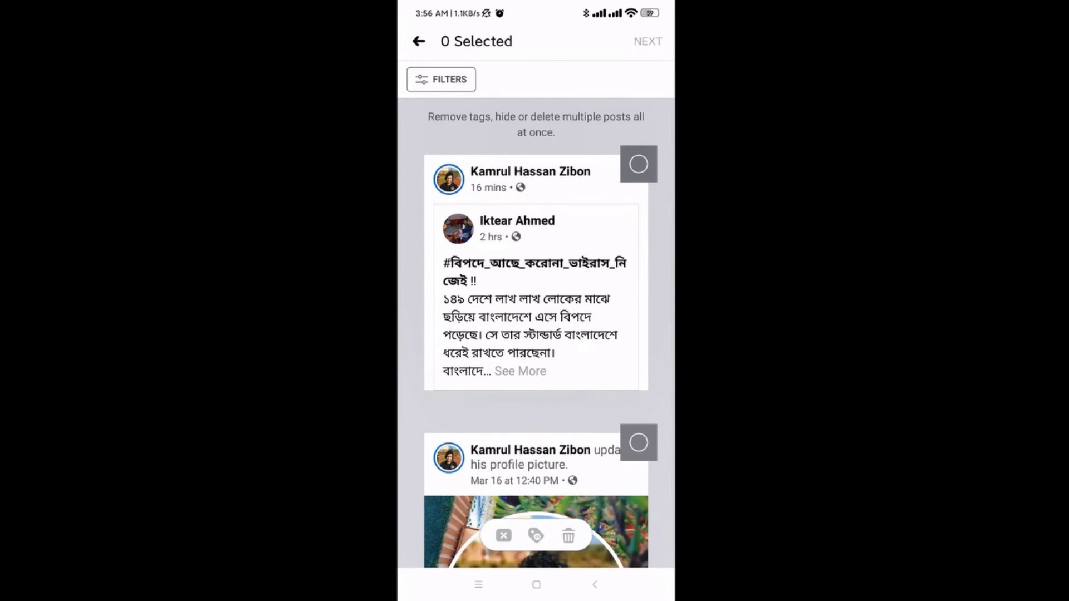
# Select four posts: the newest share, profile picture update, paid antivirus post and Chinese New Year video
pyautogui.click(639, 163)
pyautogui.click(639, 443)
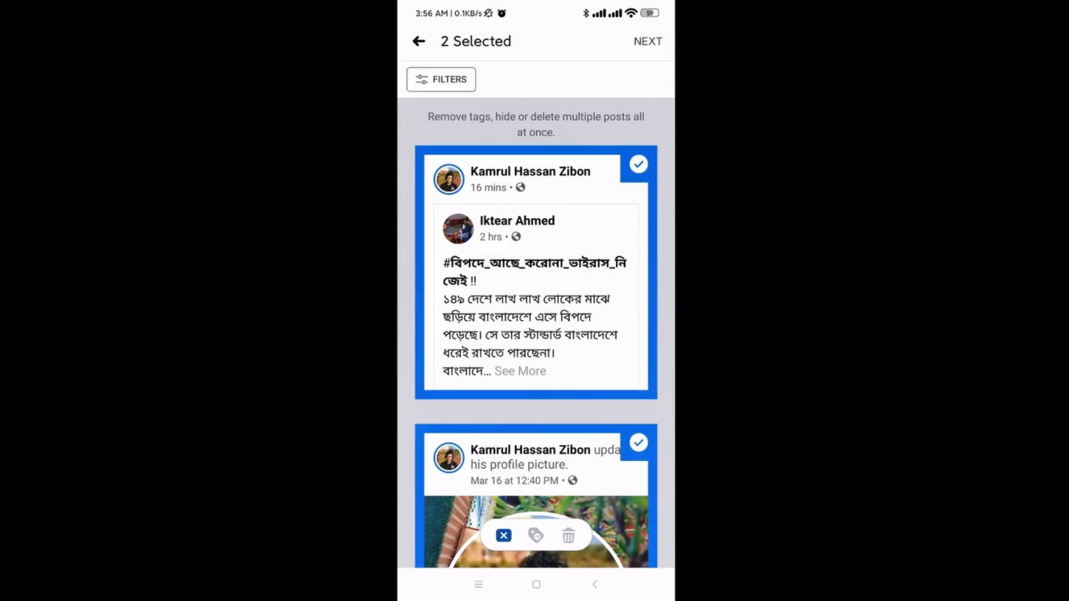
pyautogui.scroll(-8, 537, 334)
pyautogui.click(640, 282)
pyautogui.scroll(-5, 536, 334)
pyautogui.scroll(2, 536, 334)
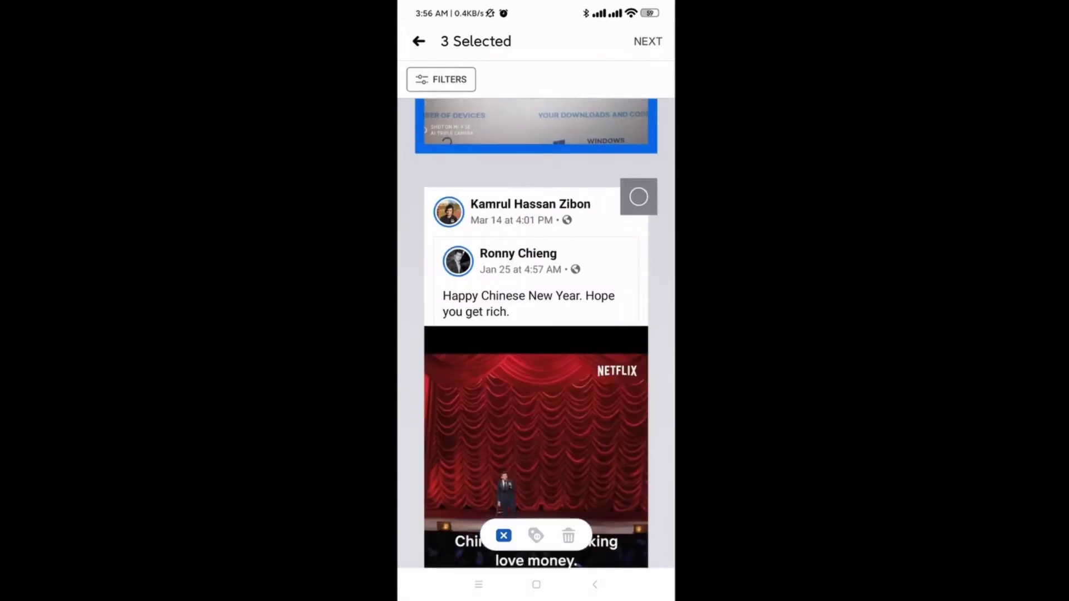
pyautogui.click(639, 225)
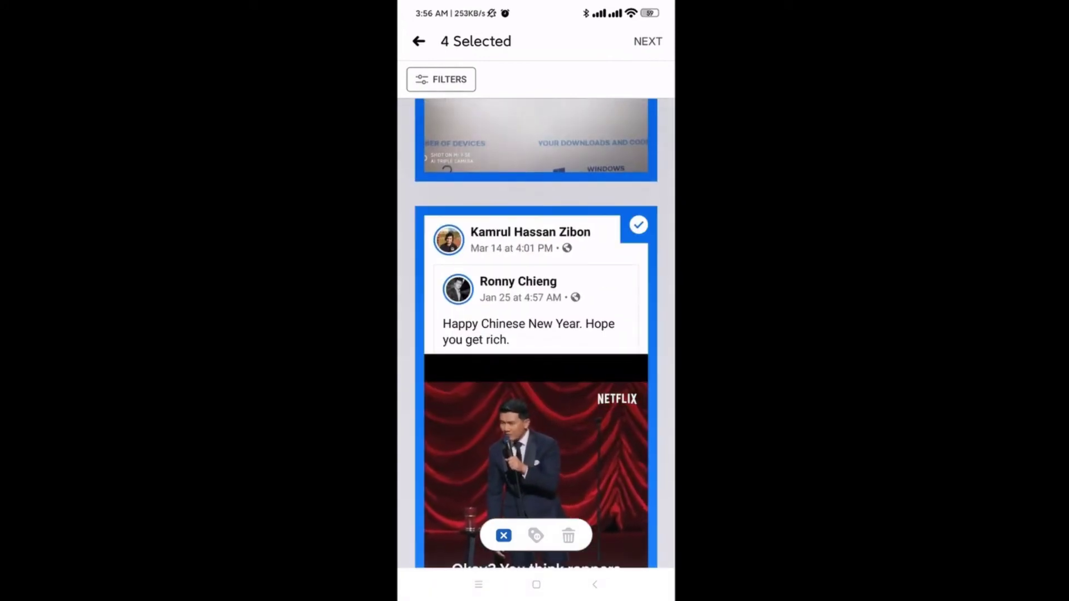
pyautogui.scroll(10, 536, 334)
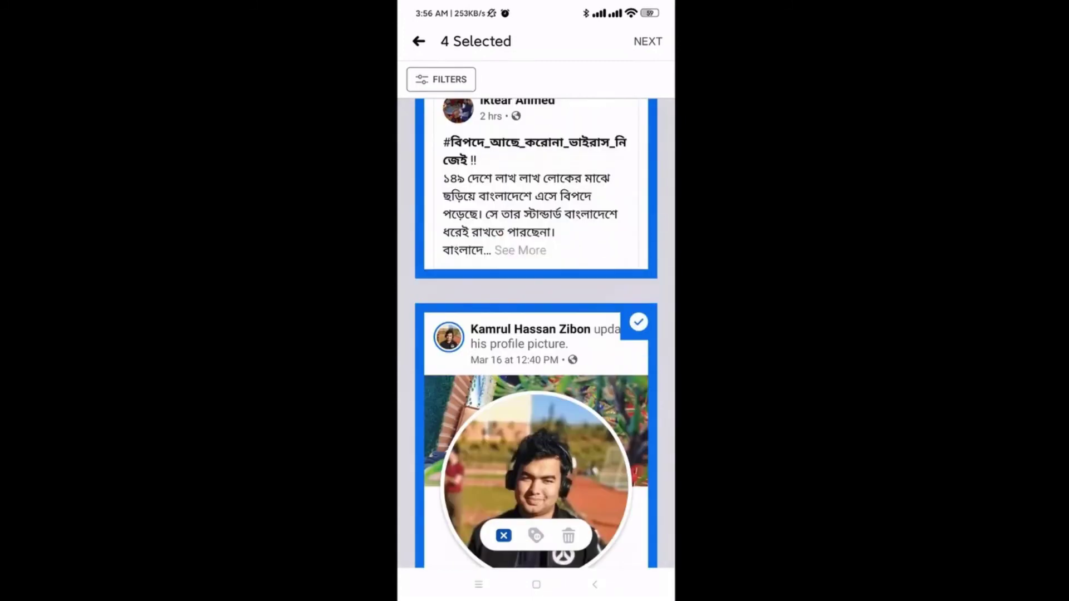